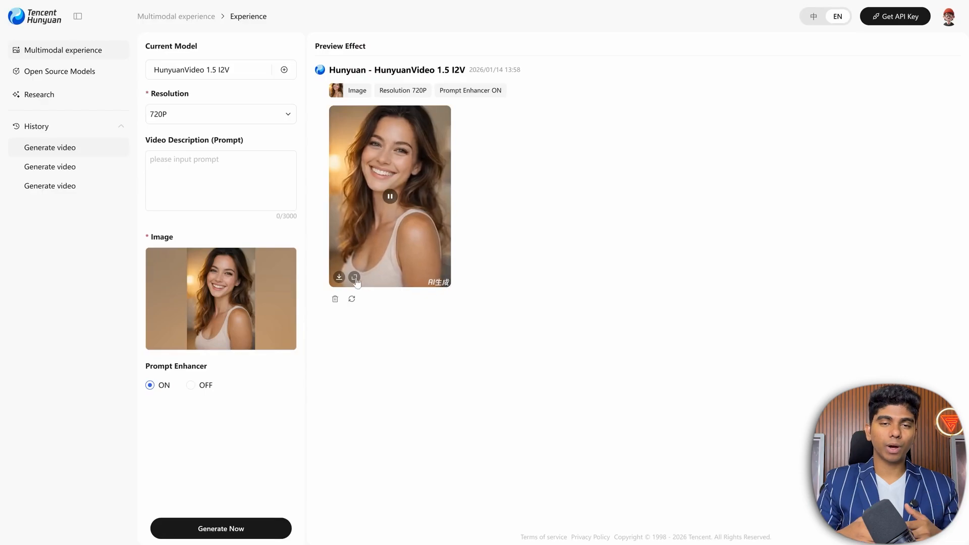
Step: Open the generated portrait video of the smiling woman in an enlarged view
{"action": "left_click", "coordinate": [355, 278]}
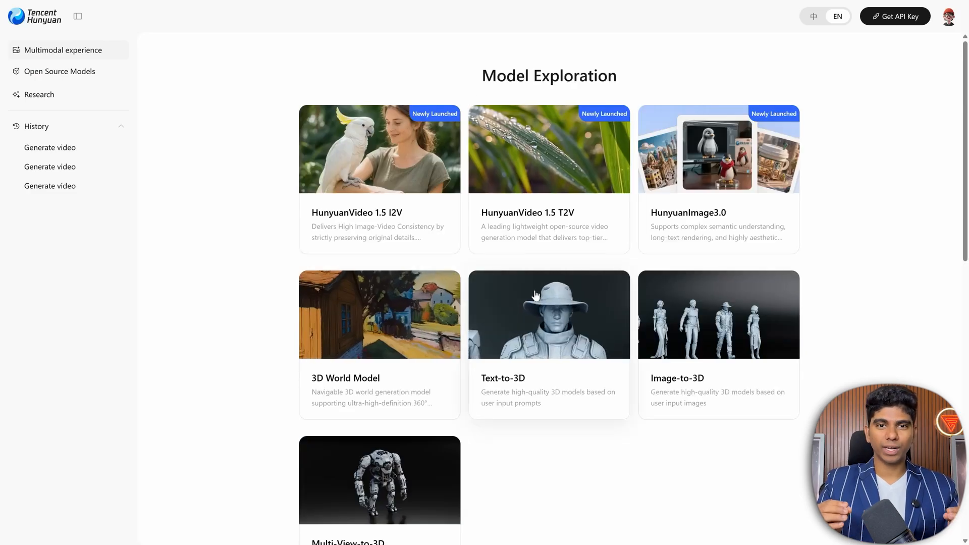
Step: Open HunyuanImage3.0 and enter "A neon jellyfish drifting through a dark underwater cave, bioluminescent trails paint the water, light rays cut through particles, slow elegant camera movement, cinematic."
{"action": "left_click", "coordinate": [735, 241]}
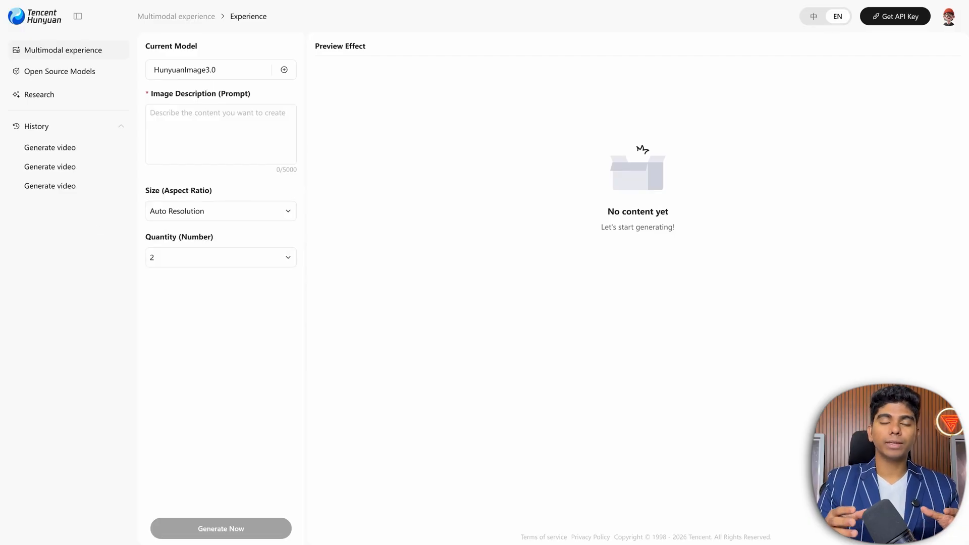
{"action": "type", "text": "A neon jellyfish drifting through a dark underwater cave, bioluminescent trails paint the water, light rays cut through particles, slow elegant camera movement, cinematic."}
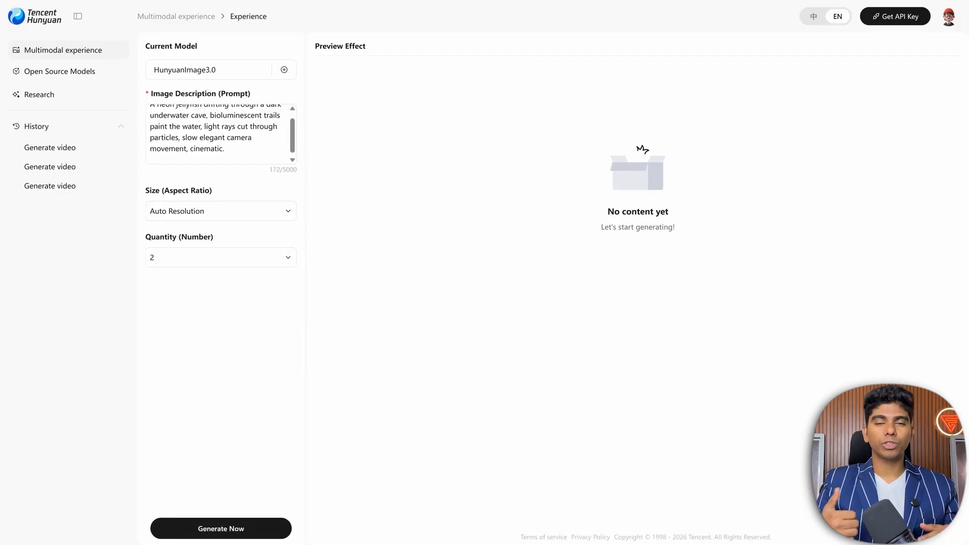
Step: Set the aspect ratio to 16:9 and the quantity to 4 and generate the jellyfish images
{"action": "left_click", "coordinate": [279, 207]}
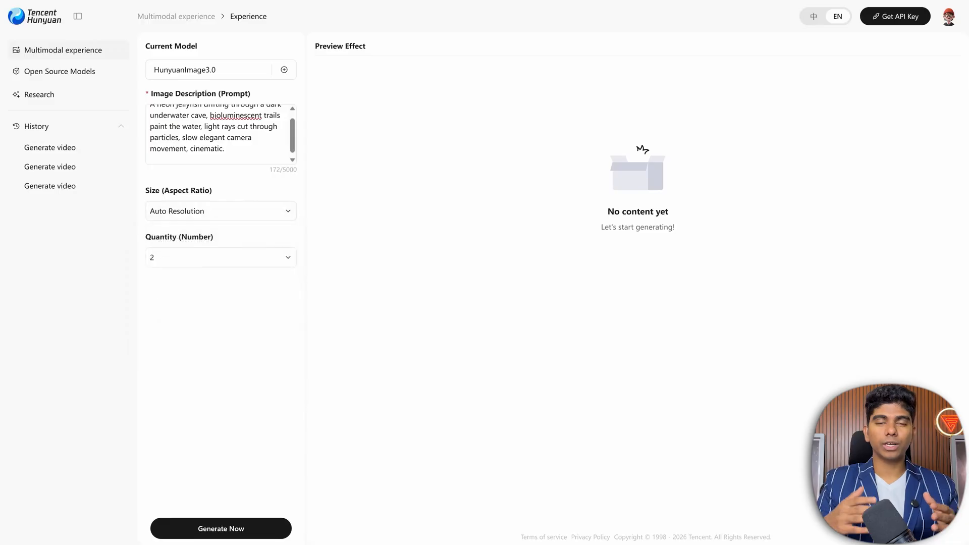
{"action": "key", "text": "Down"}
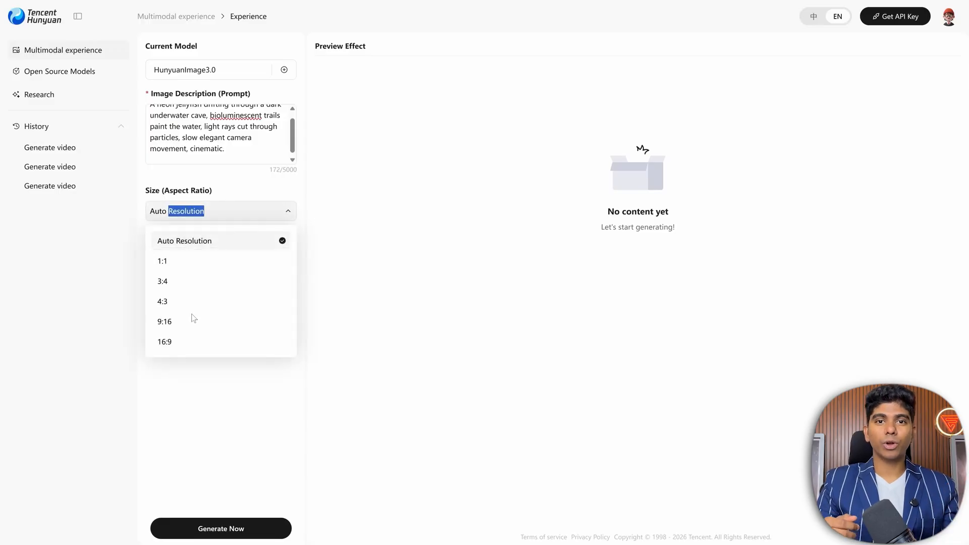
{"action": "left_click", "coordinate": [185, 328]}
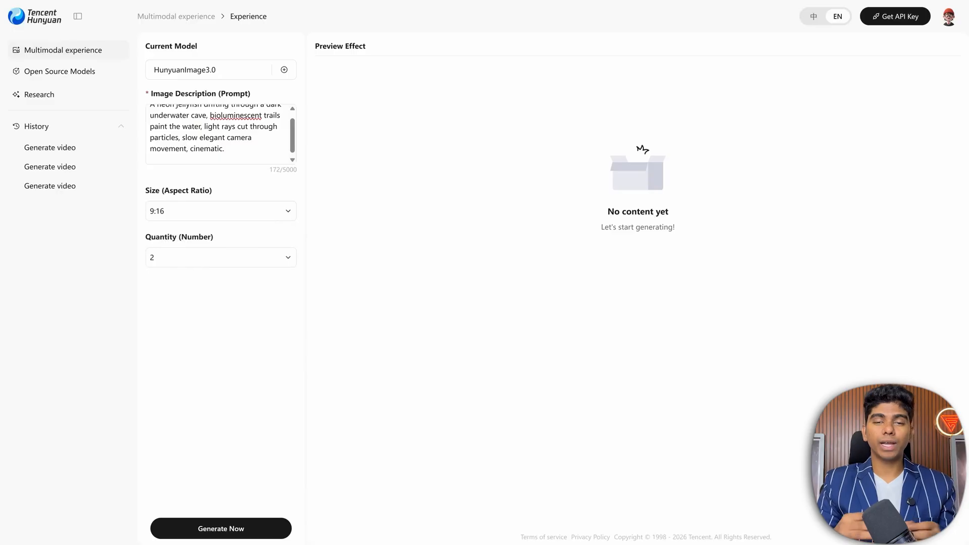
{"action": "left_click", "coordinate": [206, 212]}
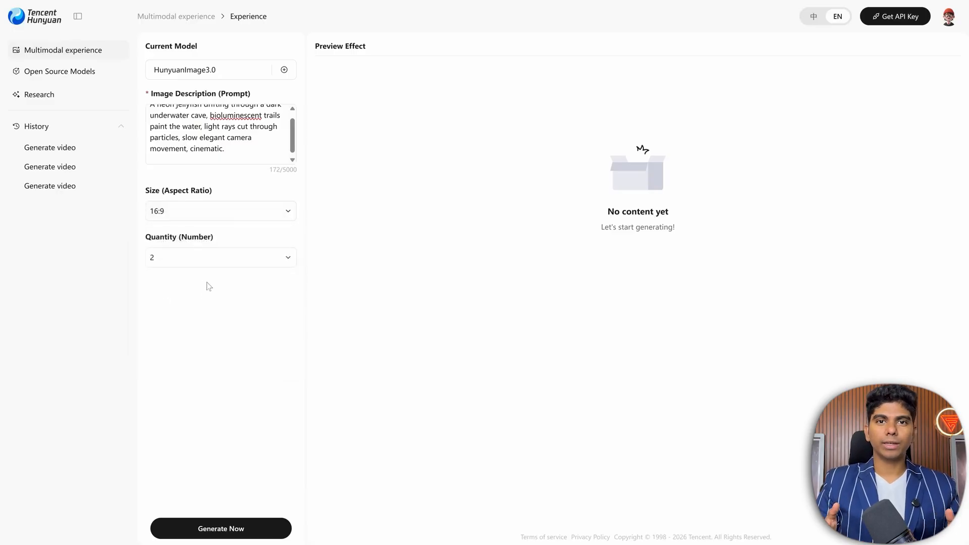
{"action": "left_click", "coordinate": [212, 269]}
{"action": "left_click", "coordinate": [206, 348]}
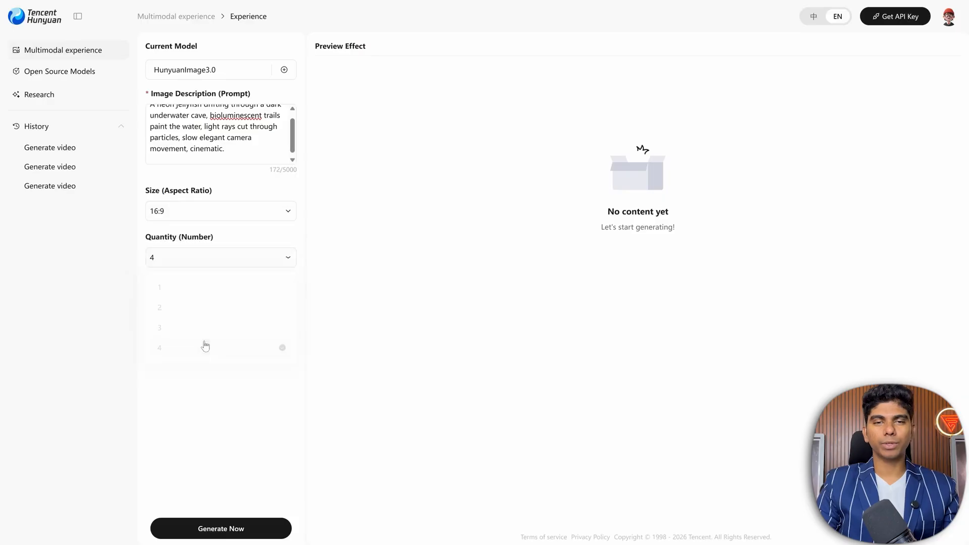
{"action": "scroll", "coordinate": [234, 145], "scroll_direction": "up", "scroll_amount": 1}
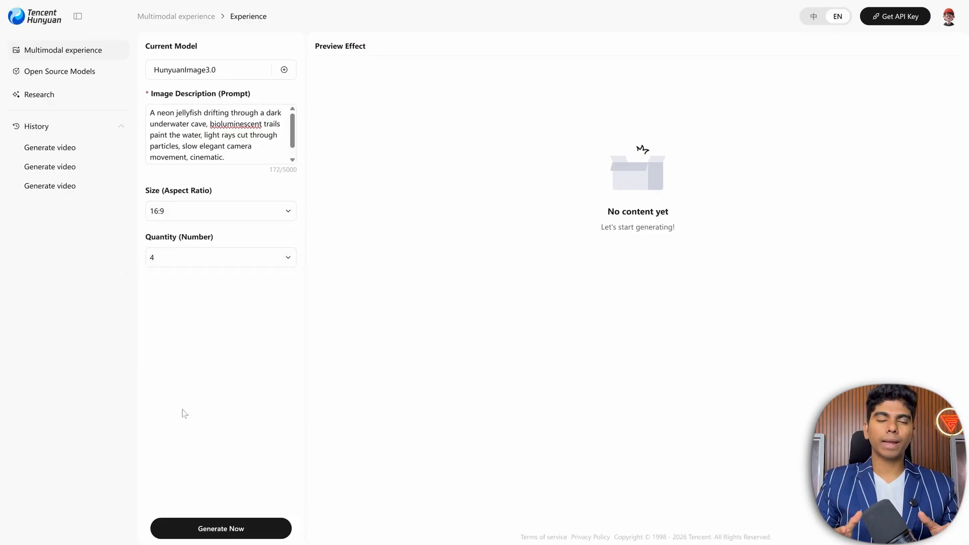
{"action": "left_click", "coordinate": [210, 533]}
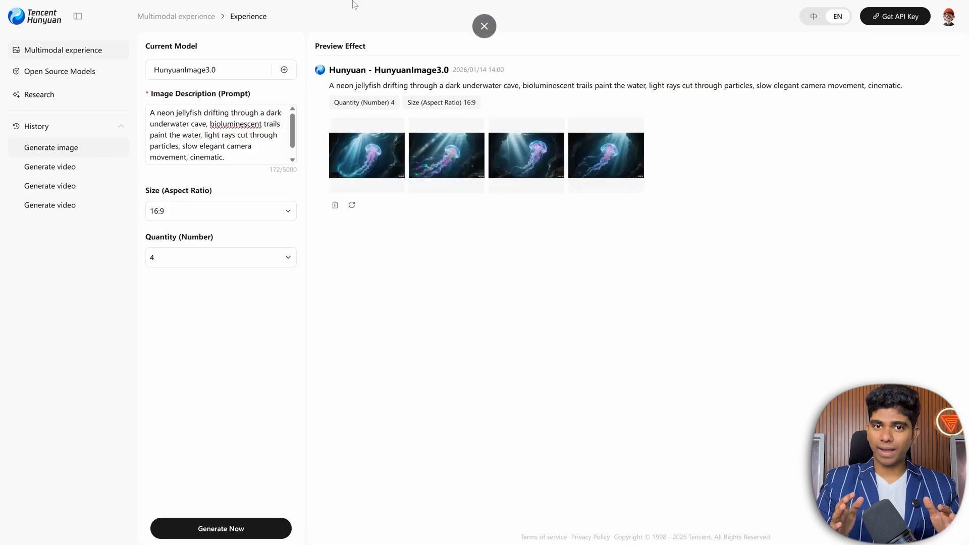
Step: View the first two generated jellyfish images at full size
{"action": "left_click", "coordinate": [373, 159]}
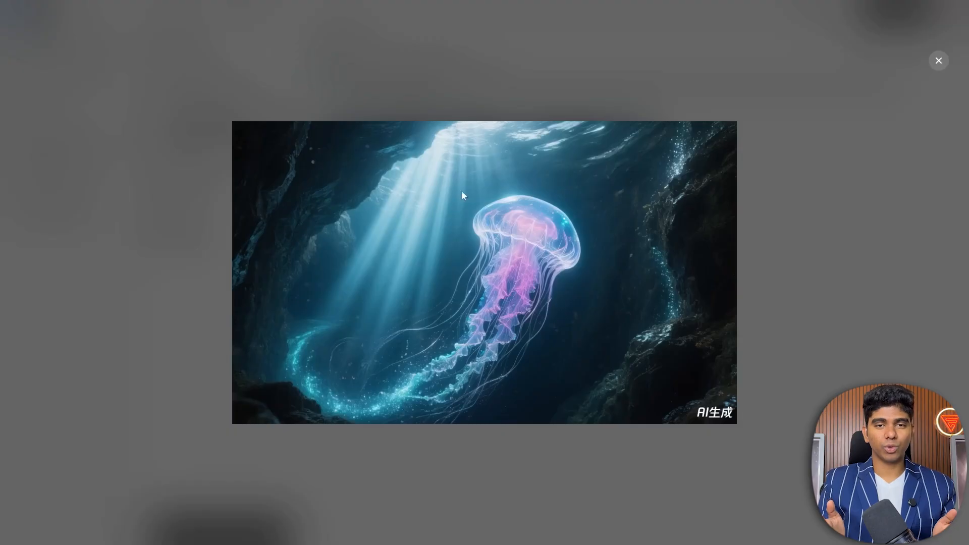
{"action": "left_click", "coordinate": [860, 236]}
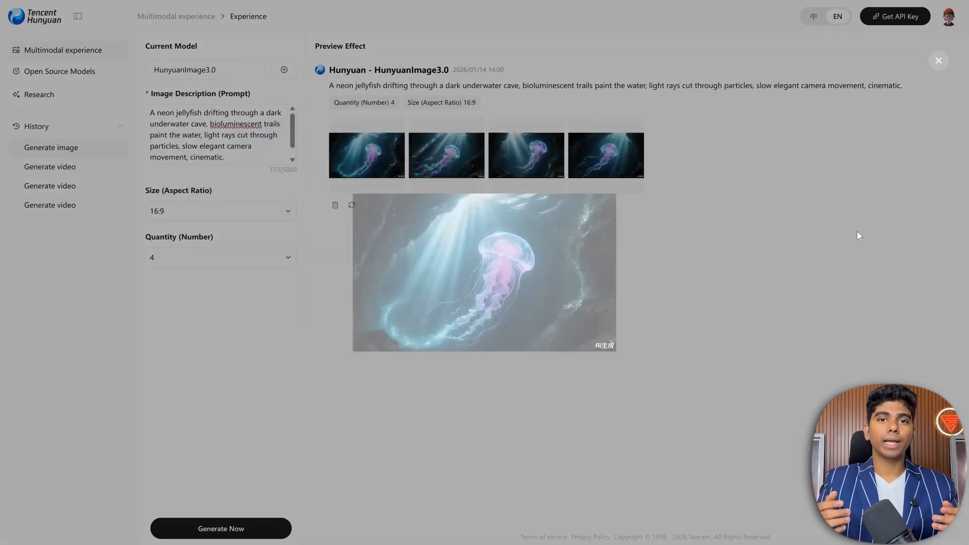
{"action": "left_click", "coordinate": [435, 149]}
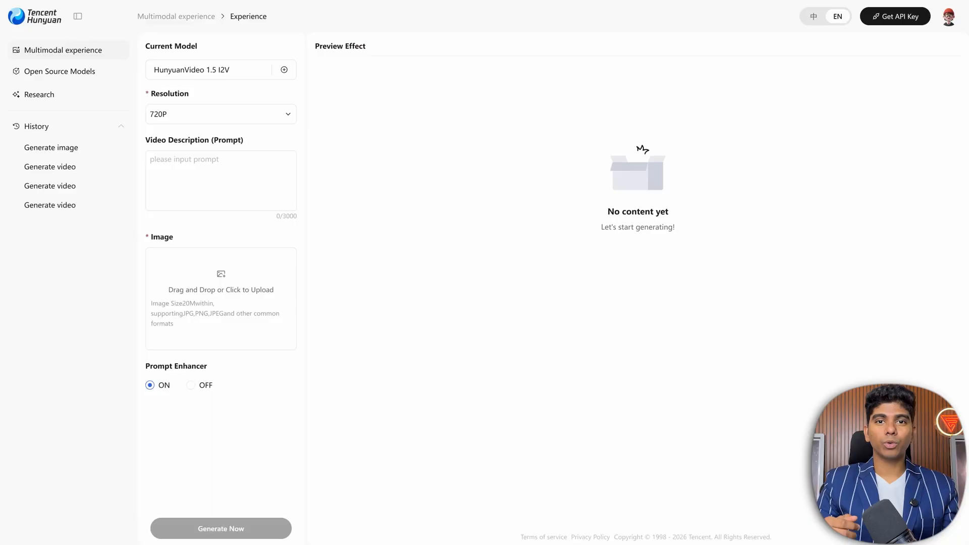
Step: Upload the jellyfish image to HunyuanVideo 1.5 I2V and generate a 720P video with Prompt Enhancer on
{"action": "mouse_move", "coordinate": [252, 328]}
{"action": "left_mouse_down"}
{"action": "mouse_move", "coordinate": [196, 314]}
{"action": "mouse_move", "coordinate": [242, 330]}
{"action": "left_mouse_up"}
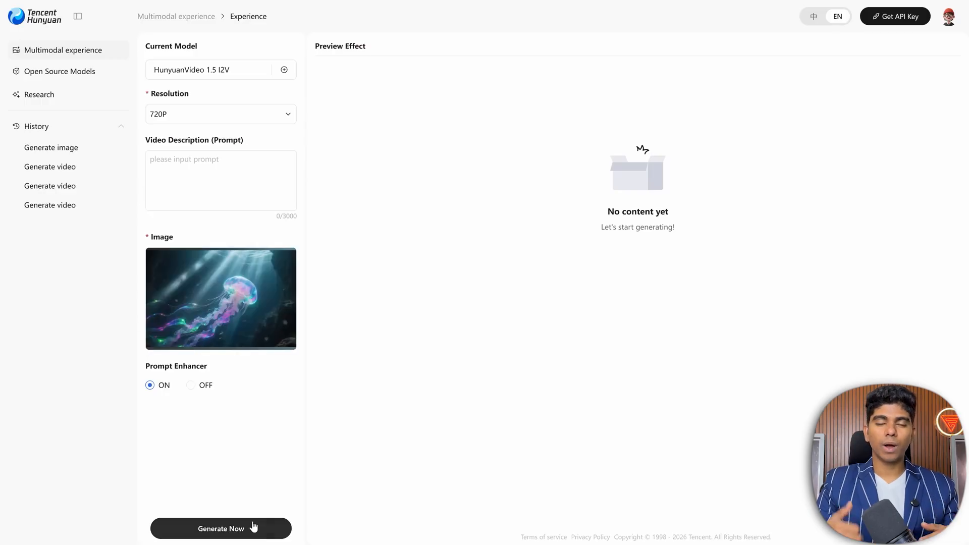
{"action": "left_click", "coordinate": [253, 527]}
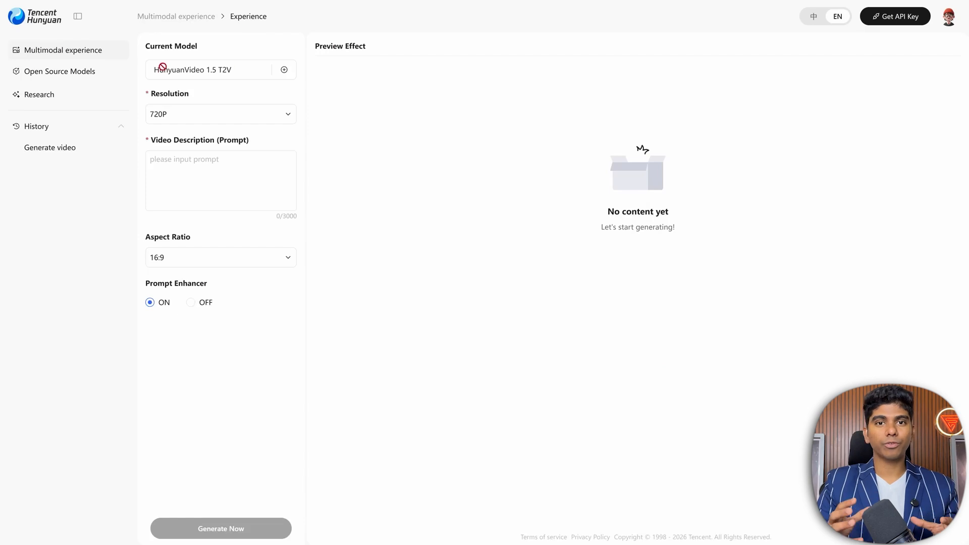
Step: Set the HunyuanVideo 1.5 T2V resolution to 720P and the aspect ratio to 16:9
{"action": "left_click", "coordinate": [221, 114]}
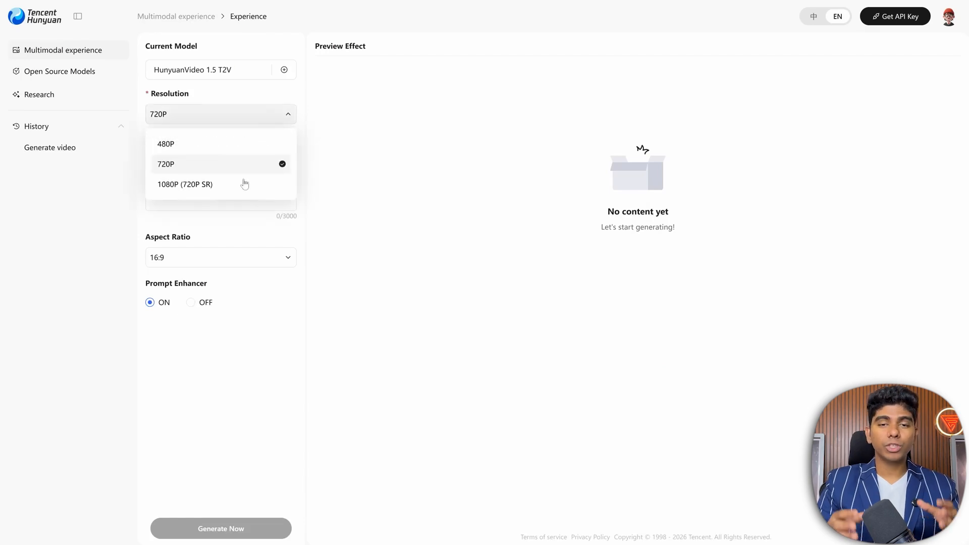
{"action": "left_click", "coordinate": [281, 166]}
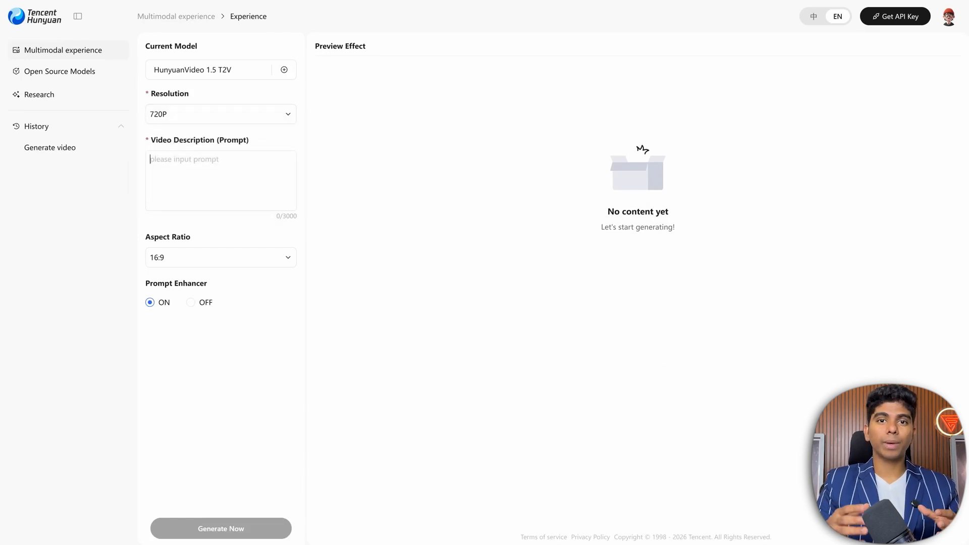
{"action": "left_click", "coordinate": [221, 257]}
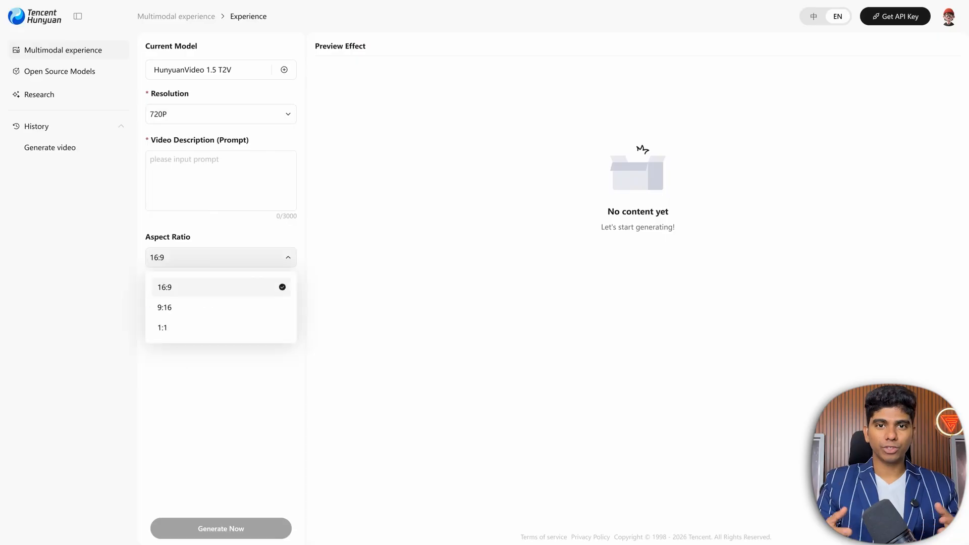
{"action": "left_click", "coordinate": [260, 291]}
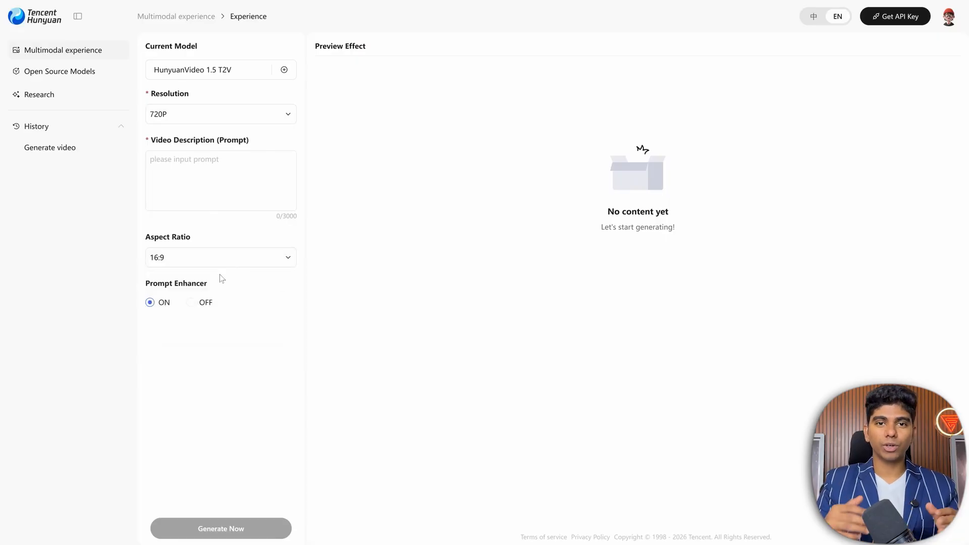
Step: Generate video "A snowboarder carving through fresh powder in a wide mountain shot, snow particles explode in slow motion, sun flare, dynamic handheld camera energy, realistic motion blur."
{"action": "key", "text": "ctrl+v"}
{"action": "left_click", "coordinate": [219, 527]}
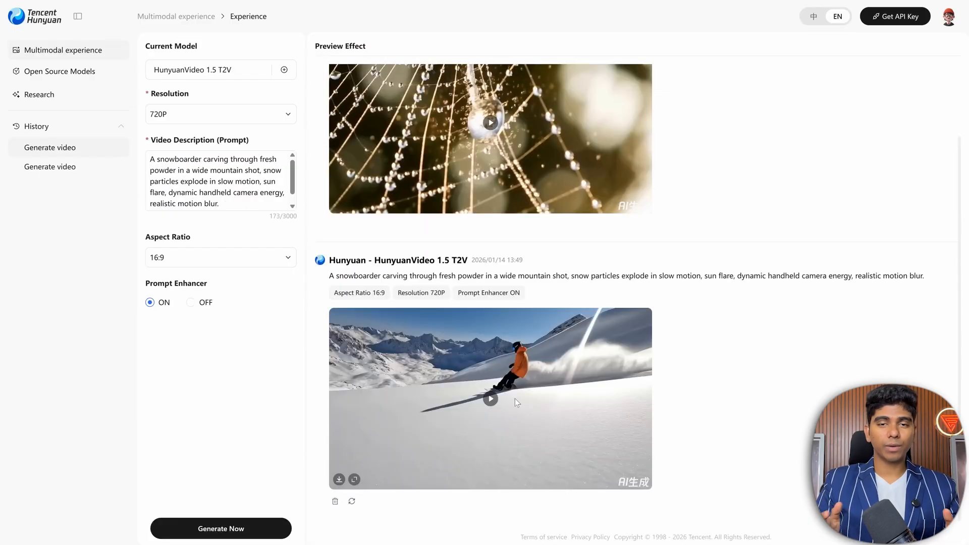
Step: Play the generated snowboarder video and open the perfume bottle video in an enlarged view
{"action": "left_click", "coordinate": [493, 406]}
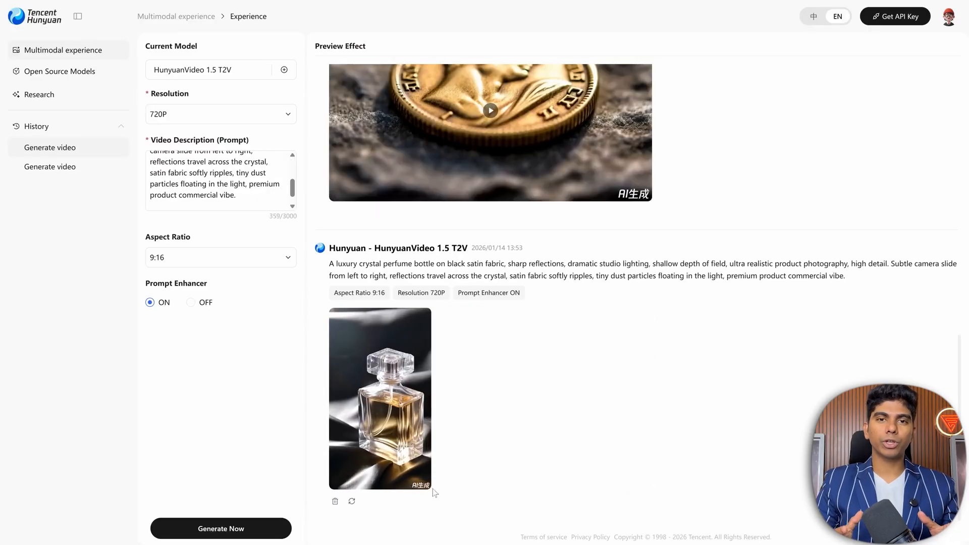
{"action": "left_click", "coordinate": [354, 480]}
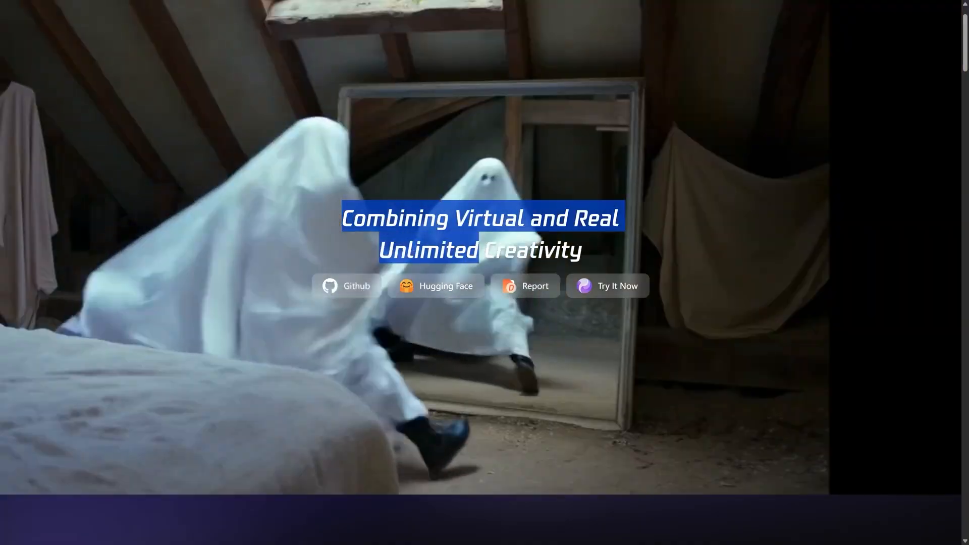
{"action": "left_click_drag", "start_coordinate": [478, 251], "coordinate": [641, 268]}
{"action": "left_click", "coordinate": [773, 261]}
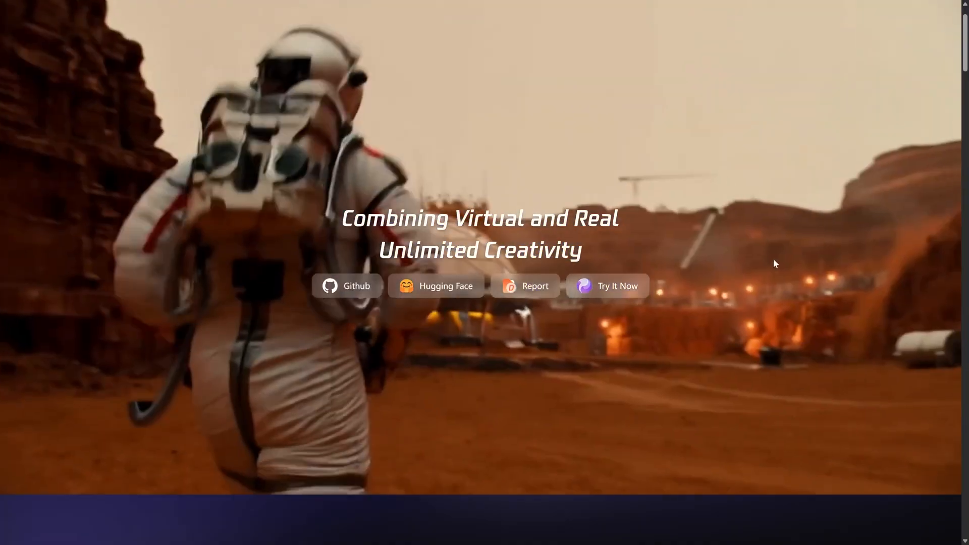
{"action": "scroll", "coordinate": [810, 260], "scroll_direction": "up", "scroll_amount": 1}
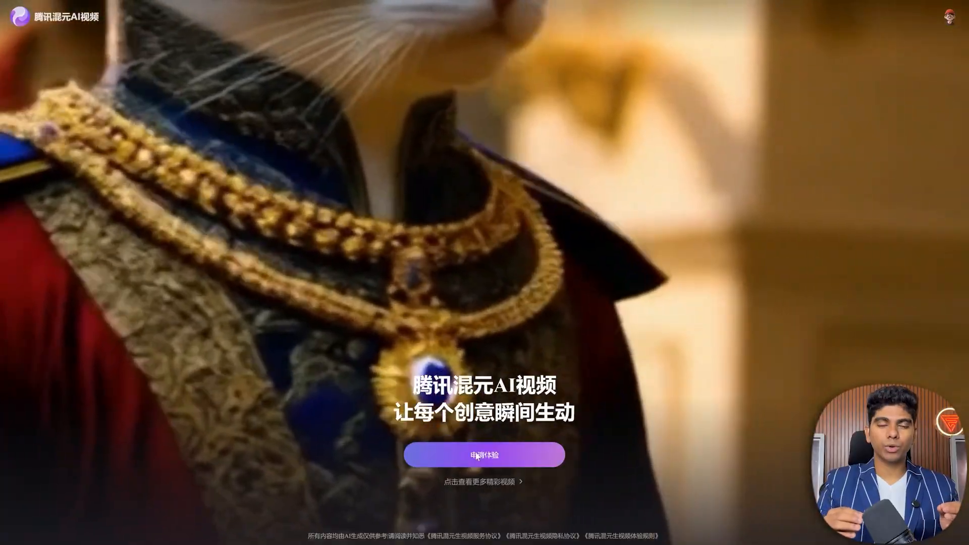
Step: Apply for trial access to the Tencent Hunyuan AI video generator
{"action": "left_click", "coordinate": [462, 454]}
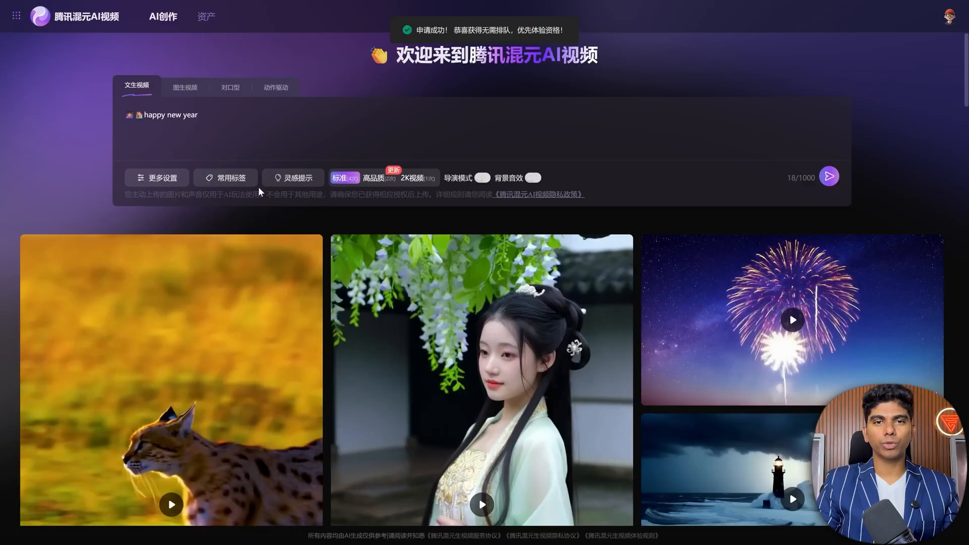
Step: Show the additional settings for the text-to-video prompt and set the aspect ratio to 16:9
{"action": "left_click", "coordinate": [160, 177]}
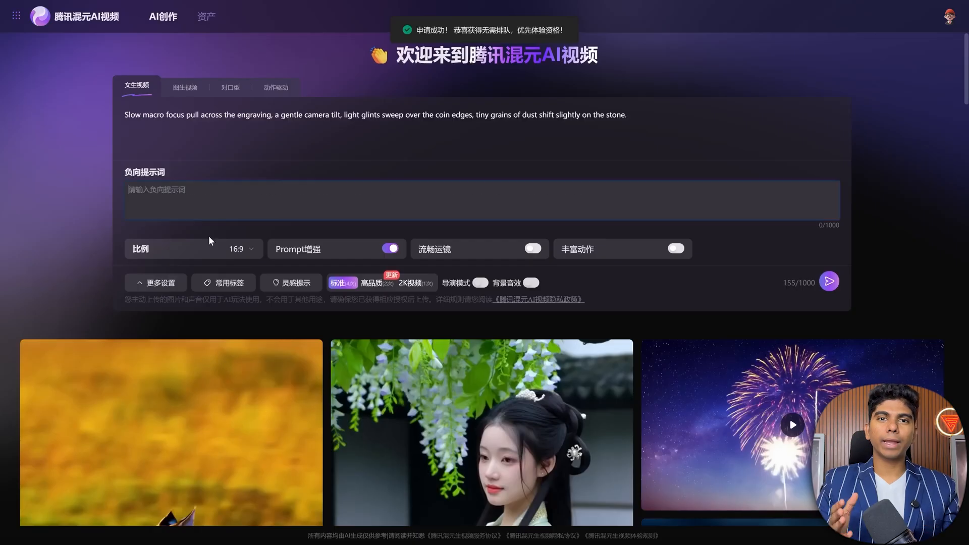
{"action": "left_click", "coordinate": [241, 252]}
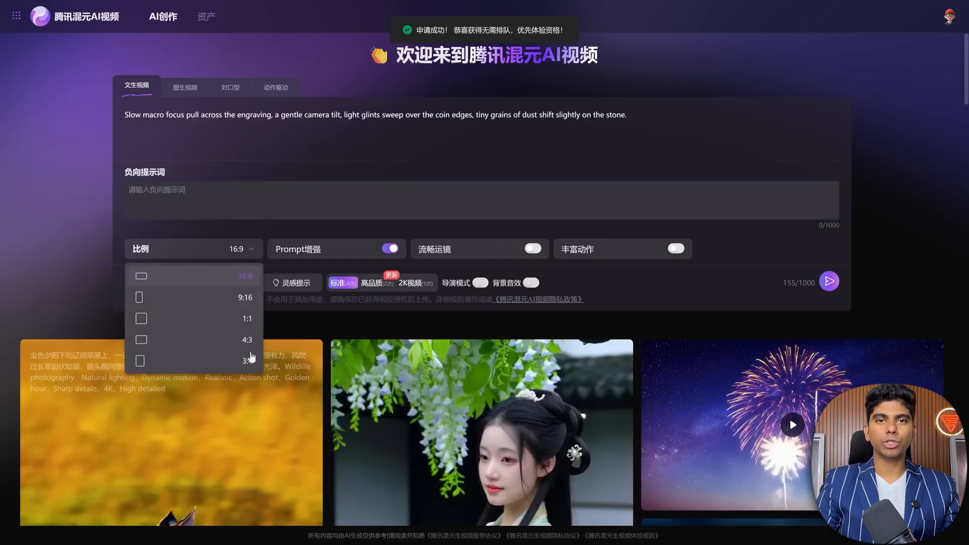
{"action": "left_click", "coordinate": [238, 285]}
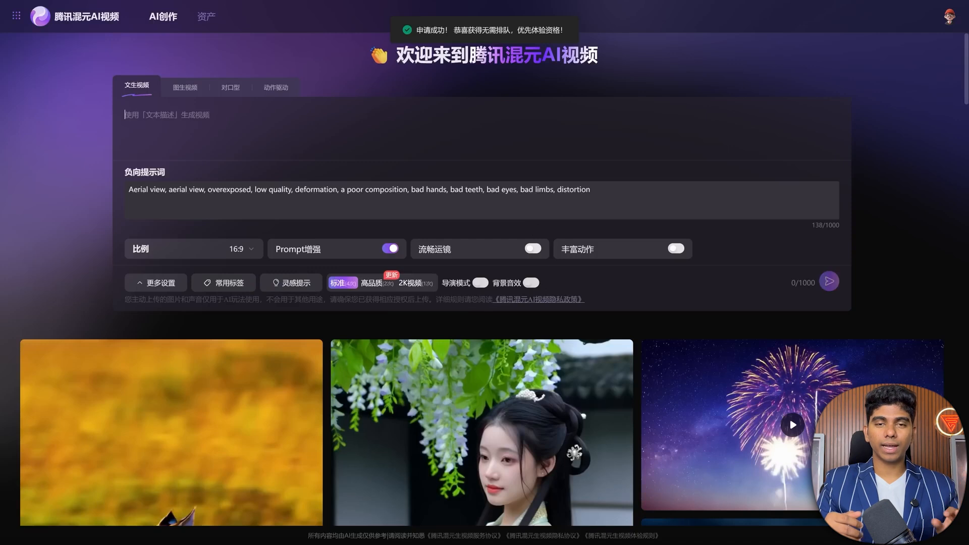
Step: Clear the negative prompt and generate the video "A close-up of a vintage pocket watch opening, gears turning, light glints, subtle camera push-in, elegant cinematic atmosphere, high detail."
{"action": "left_click_drag", "start_coordinate": [592, 191], "coordinate": [101, 199]}
{"action": "key", "text": "BackSpace"}
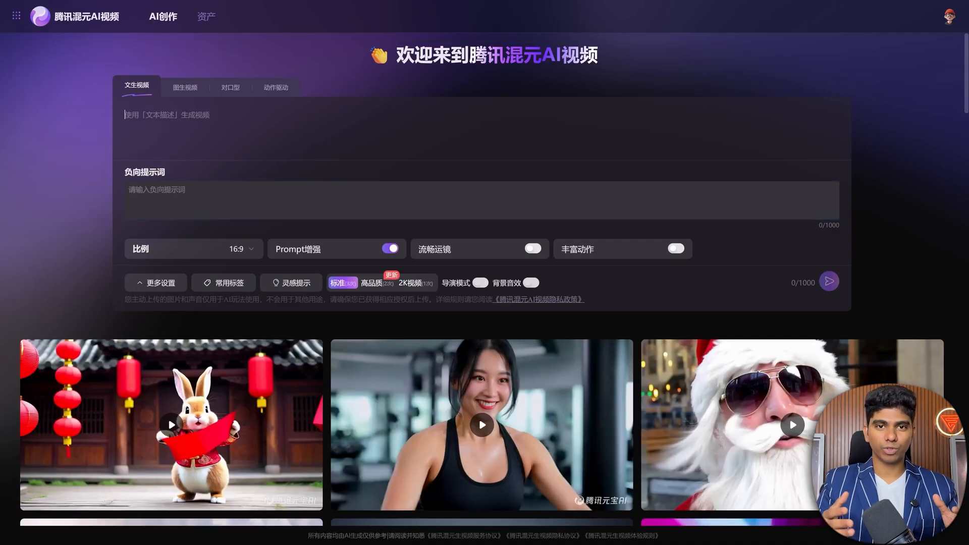
{"action": "type", "text": "A close-up of a vintage pocket watch opening, gears turning, light glints, subtle camera push-in, elegant cinematic atmosphere, high detail."}
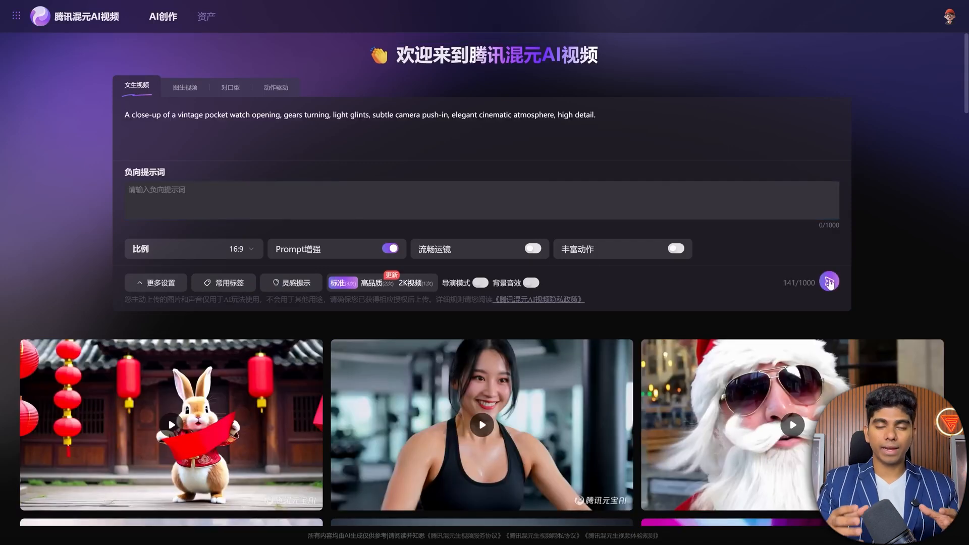
{"action": "left_click", "coordinate": [828, 283]}
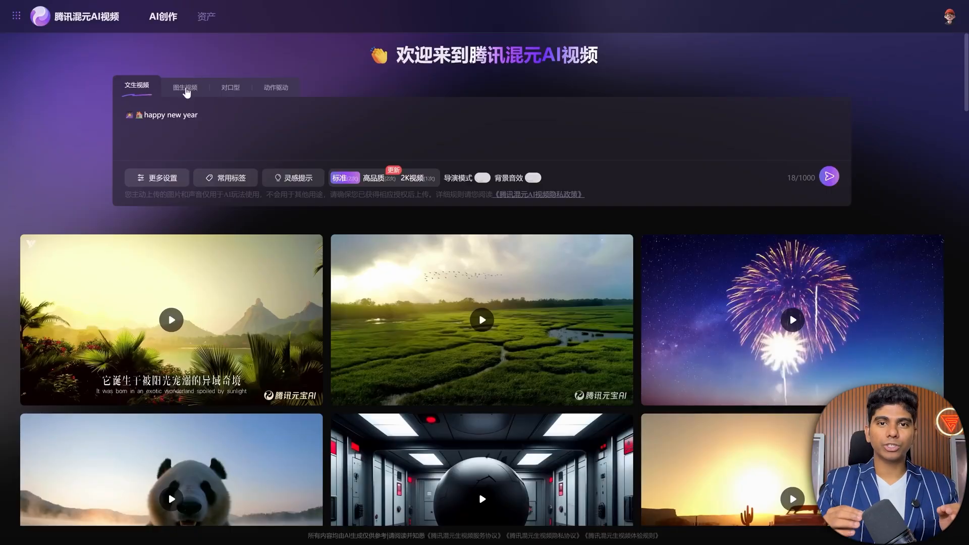
Step: Generate the image-to-video "A surreal desert scene: a floating staircase made of sand forms step-by-step, sand grains flow upward like a waterfall, camera slowly circles, dreamy cinematic look."
{"action": "left_click", "coordinate": [185, 89]}
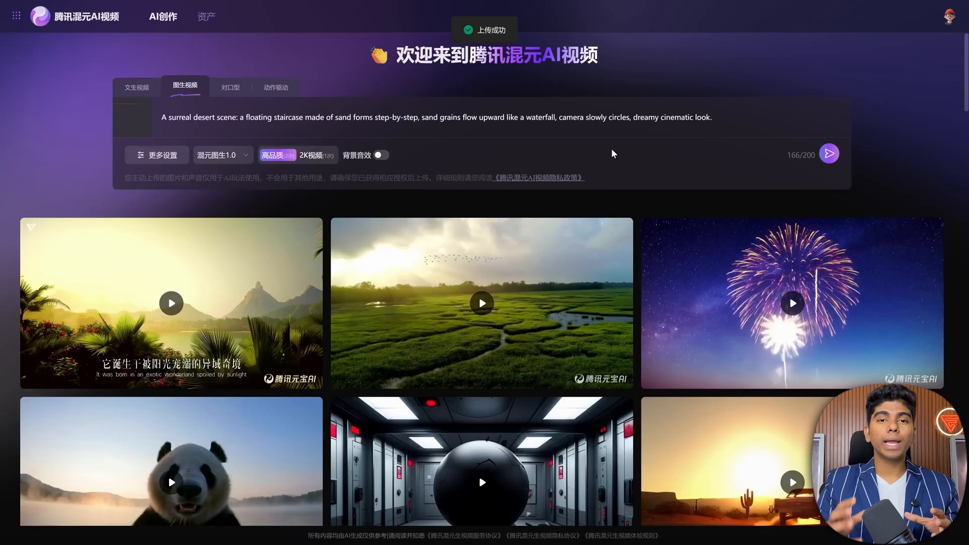
{"action": "left_click", "coordinate": [824, 155]}
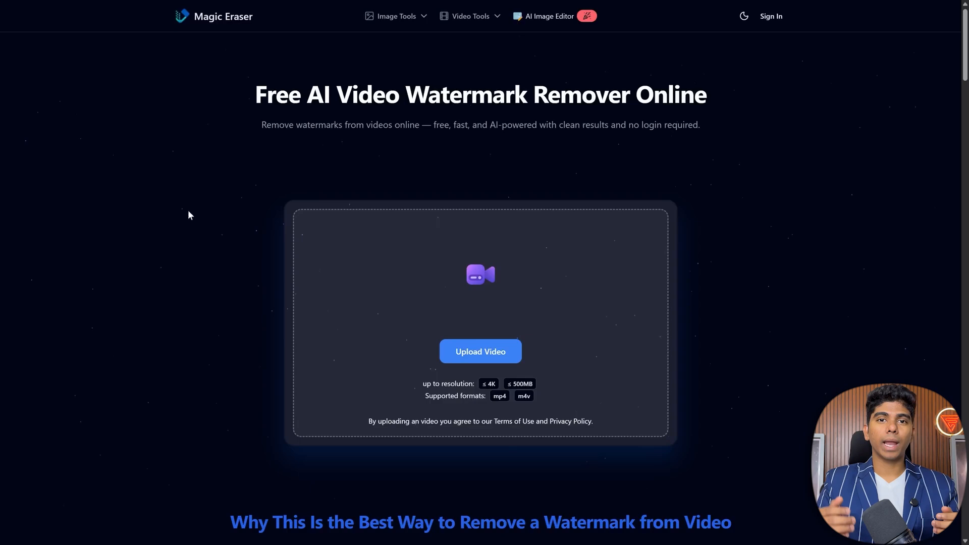
Step: Examine the Magic Eraser page's listed benefits and its steps for removing a watermark from a video
{"action": "scroll", "coordinate": [188, 211], "scroll_direction": "down", "scroll_amount": 15}
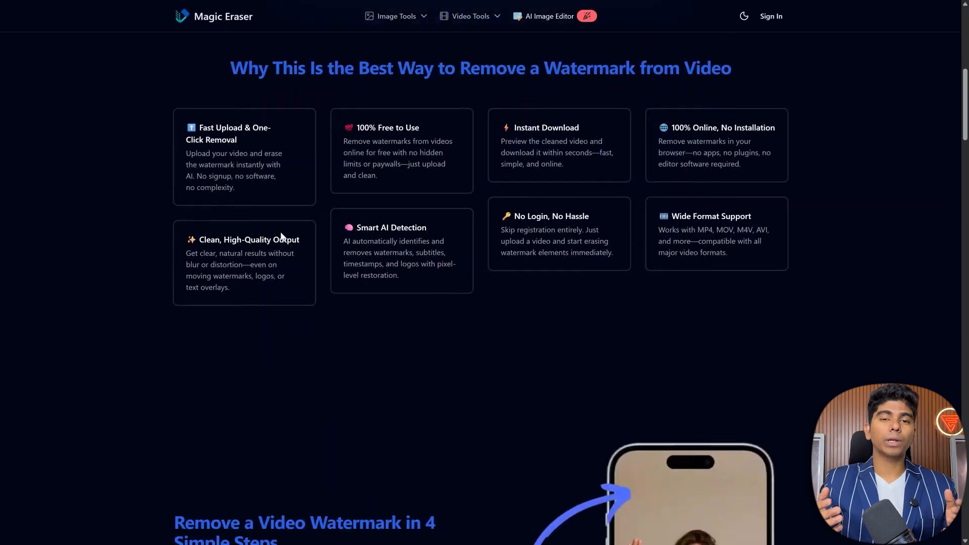
{"action": "scroll", "coordinate": [634, 137], "scroll_direction": "down", "scroll_amount": 8}
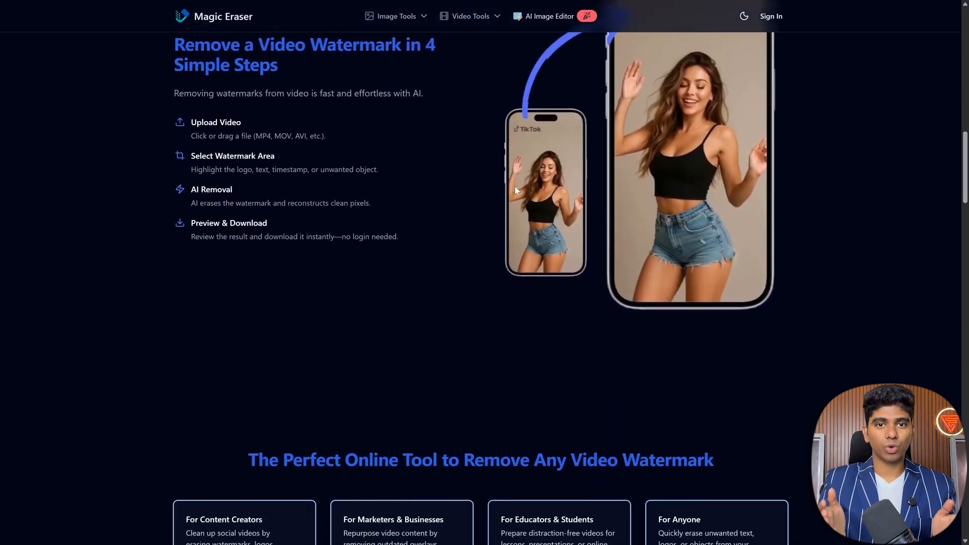
Step: Try the Moving watermark type on the uploaded lion video and return it to Fixed
{"action": "scroll", "coordinate": [671, 391], "scroll_direction": "up", "scroll_amount": 5}
{"action": "scroll", "coordinate": [652, 310], "scroll_direction": "up", "scroll_amount": 10}
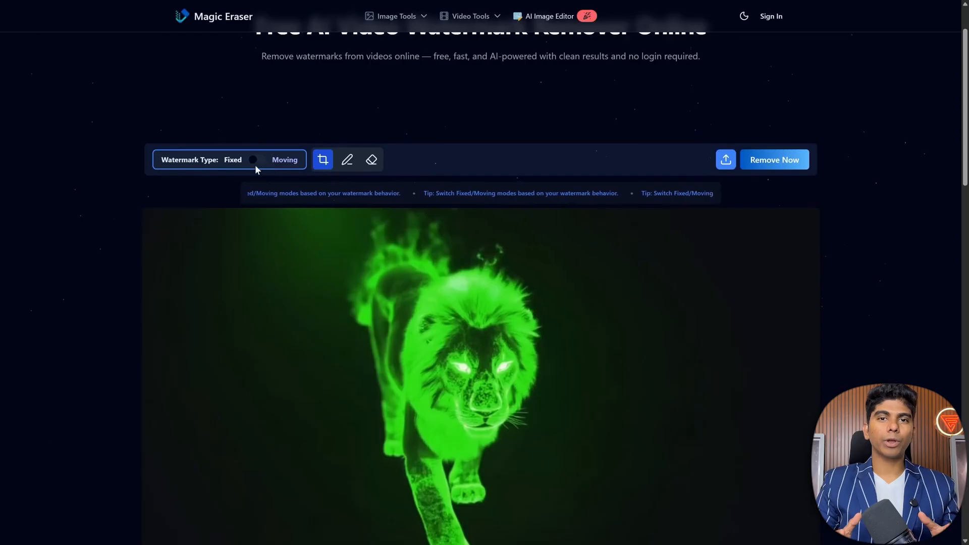
{"action": "left_click", "coordinate": [254, 160]}
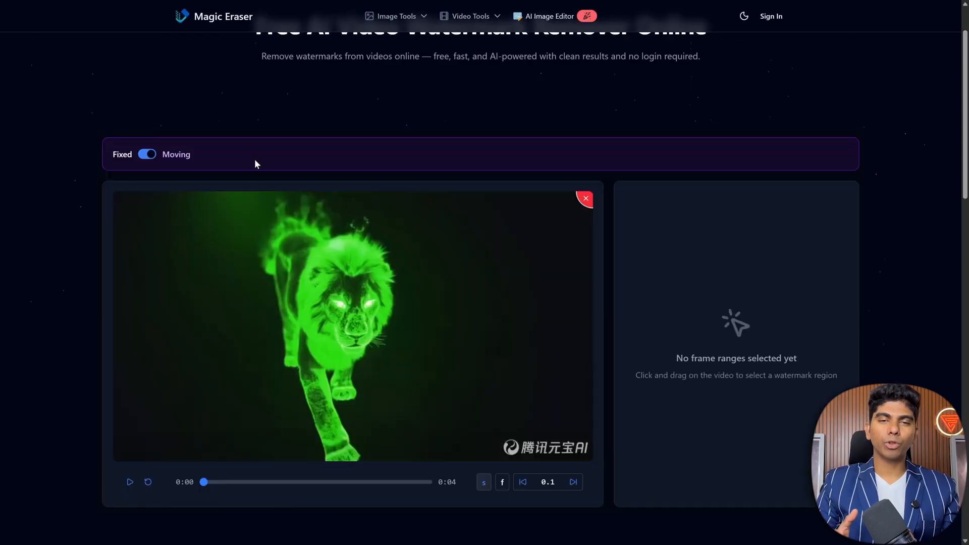
{"action": "left_click", "coordinate": [150, 157]}
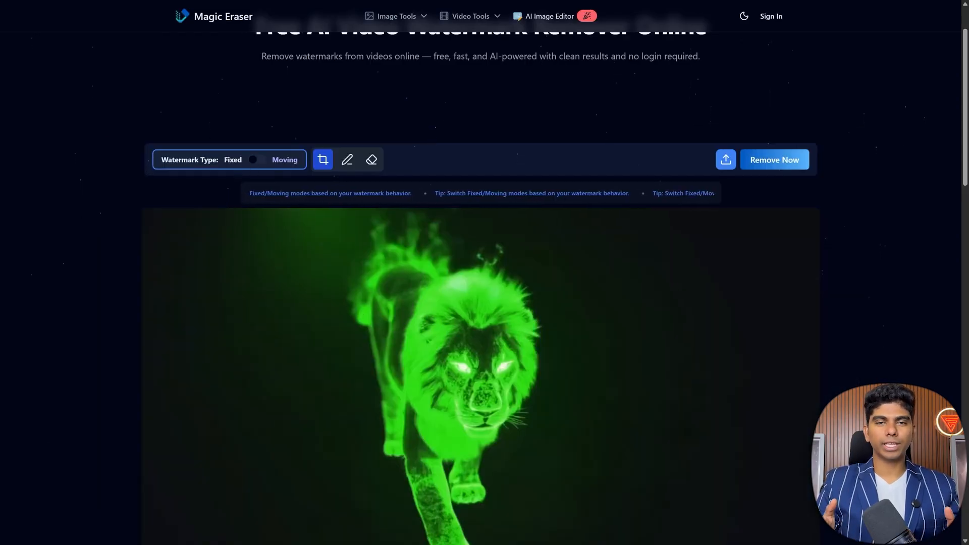
Step: Mark the 腾讯元宝AI watermark in the lion video's lower-right corner with a rectangular selection and run the watermark removal
{"action": "scroll", "coordinate": [339, 195], "scroll_direction": "down", "scroll_amount": 5}
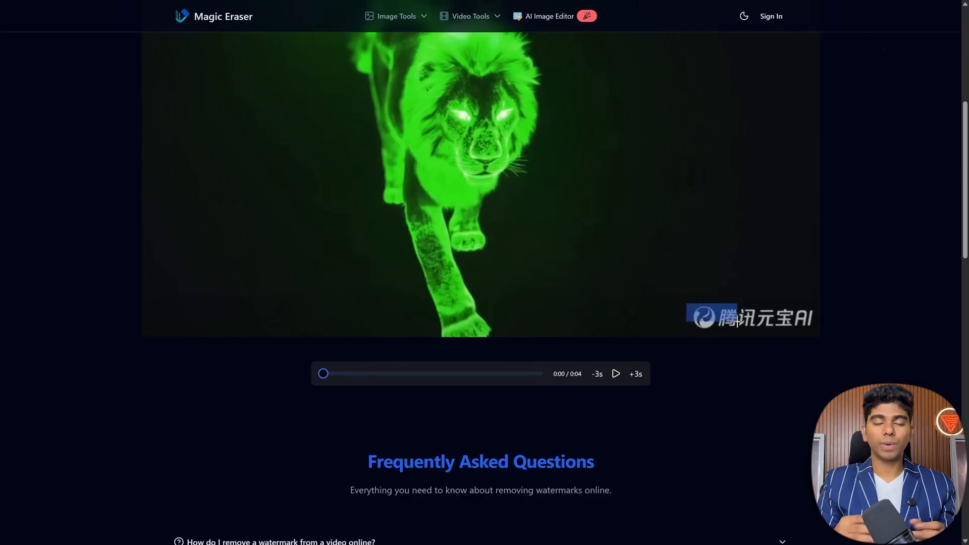
{"action": "left_click_drag", "start_coordinate": [737, 322], "coordinate": [815, 330]}
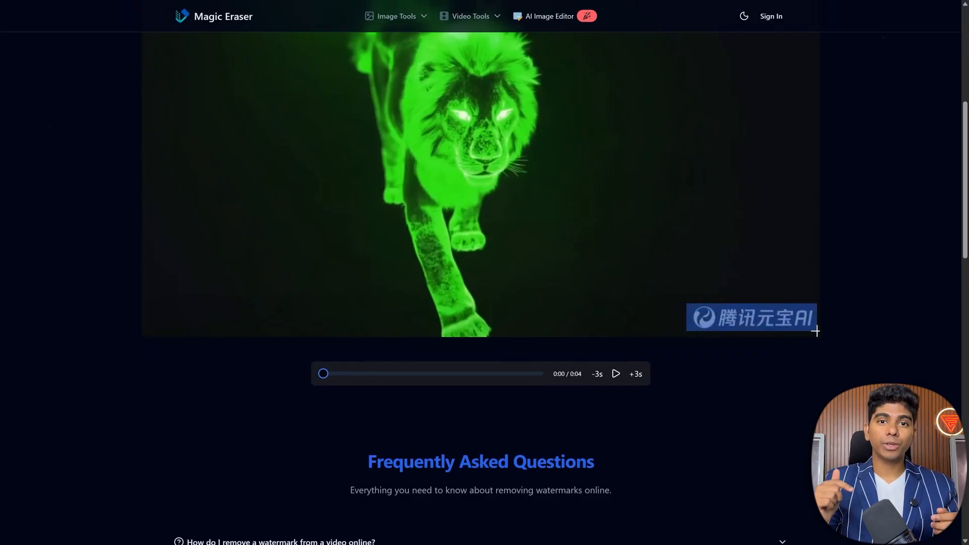
{"action": "scroll", "coordinate": [822, 346], "scroll_direction": "up", "scroll_amount": 3}
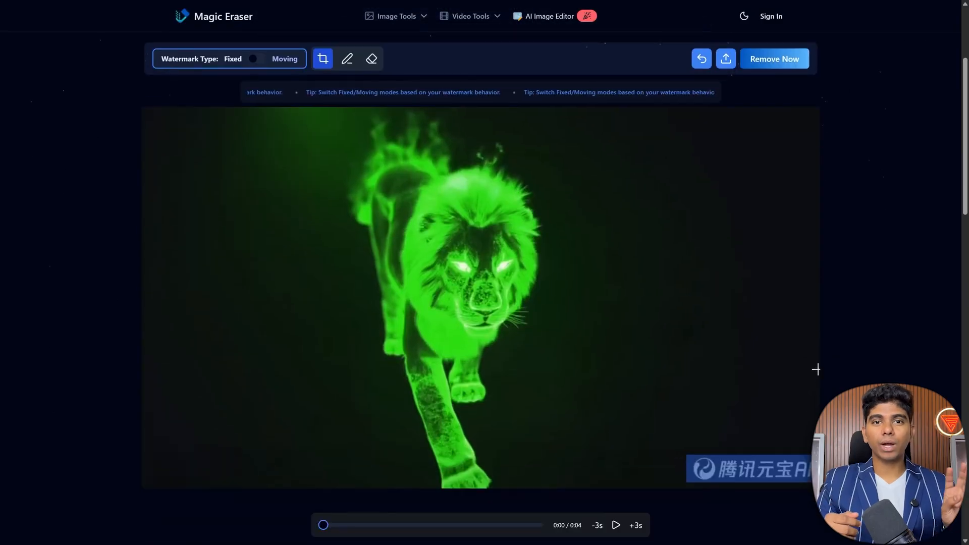
{"action": "scroll", "coordinate": [769, 453], "scroll_direction": "down", "scroll_amount": 1}
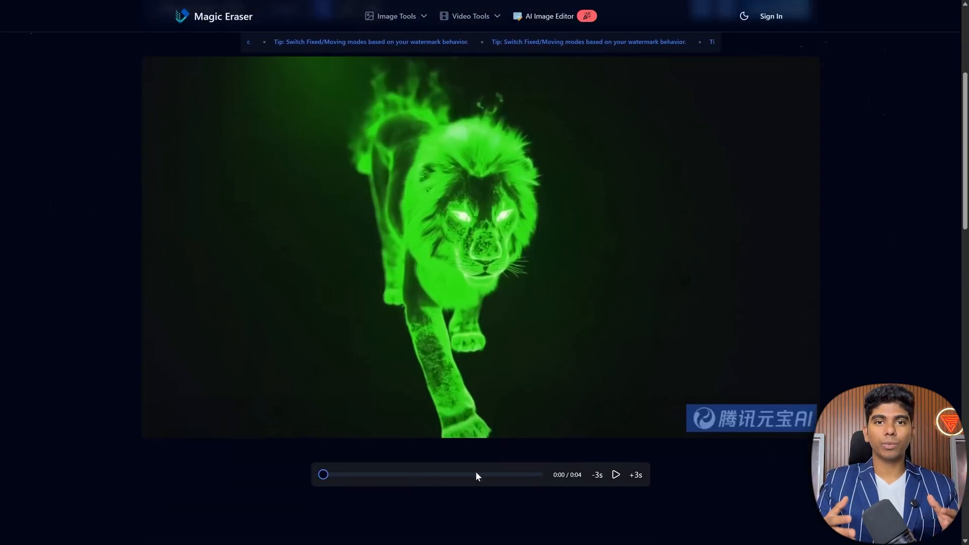
{"action": "scroll", "coordinate": [444, 471], "scroll_direction": "up", "scroll_amount": 3}
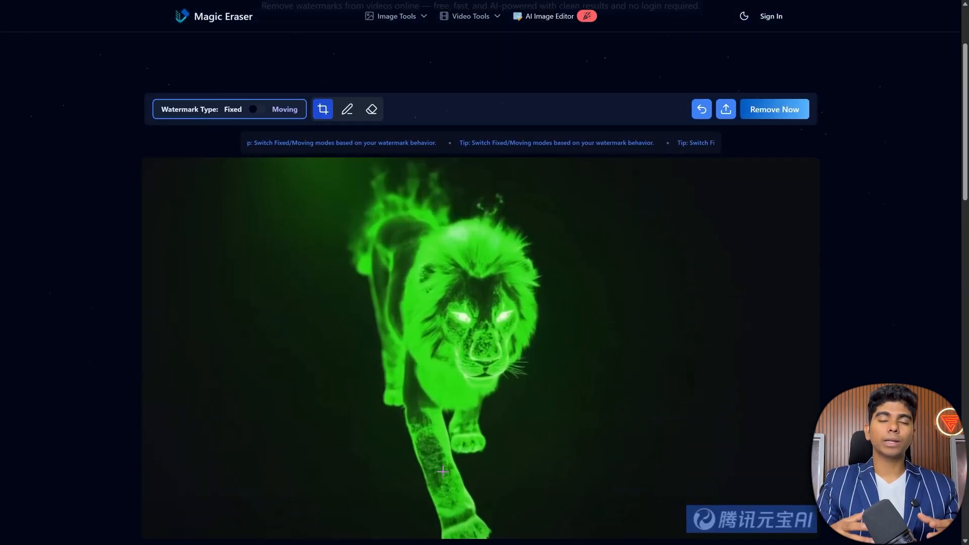
{"action": "scroll", "coordinate": [465, 479], "scroll_direction": "down", "scroll_amount": 2}
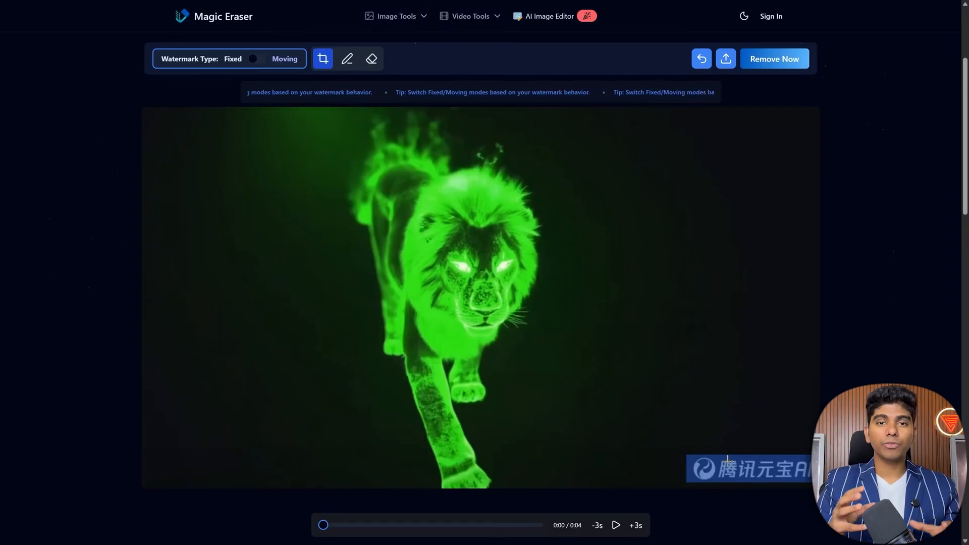
{"action": "scroll", "coordinate": [728, 460], "scroll_direction": "up", "scroll_amount": 3}
{"action": "left_click", "coordinate": [796, 216]}
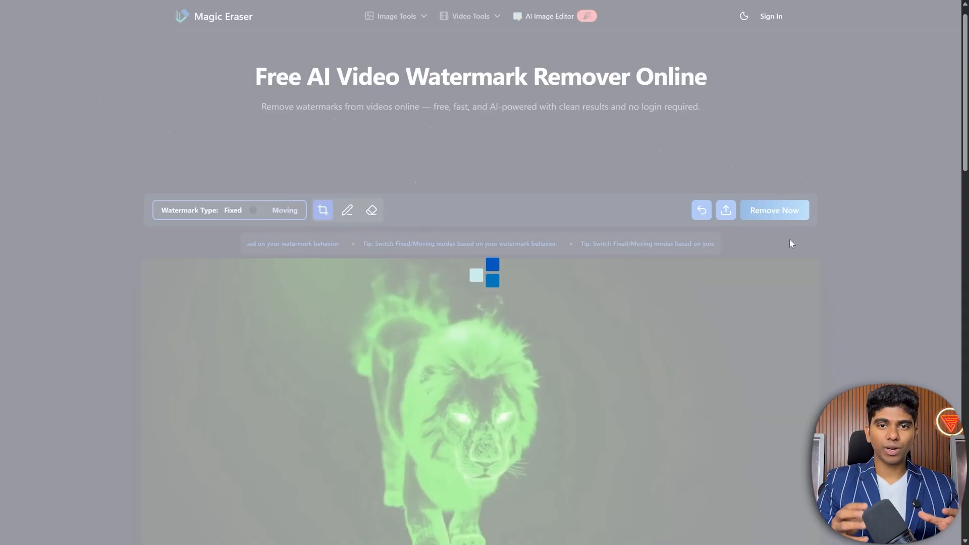
Step: Play the processed lion video to check the area where the watermark was
{"action": "scroll", "coordinate": [771, 281], "scroll_direction": "down", "scroll_amount": 4}
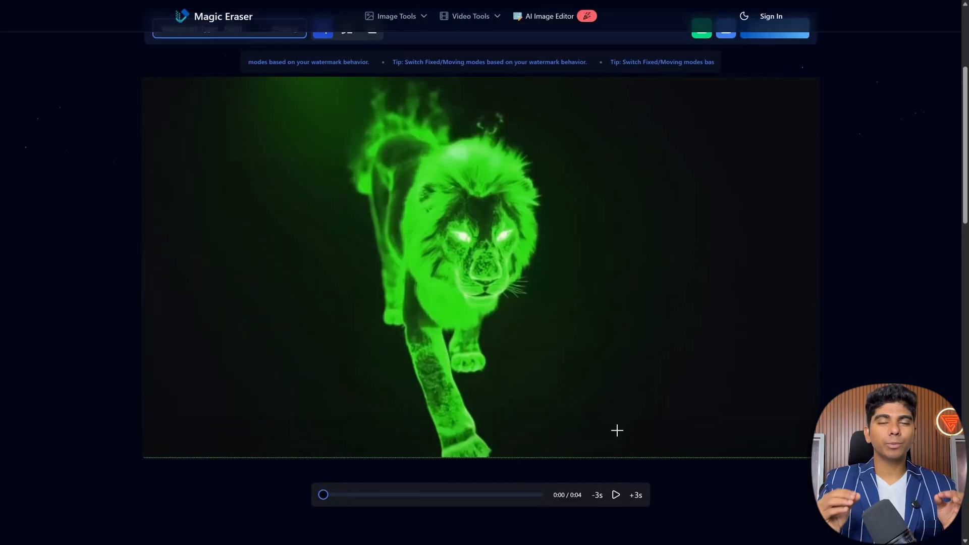
{"action": "left_click", "coordinate": [617, 496]}
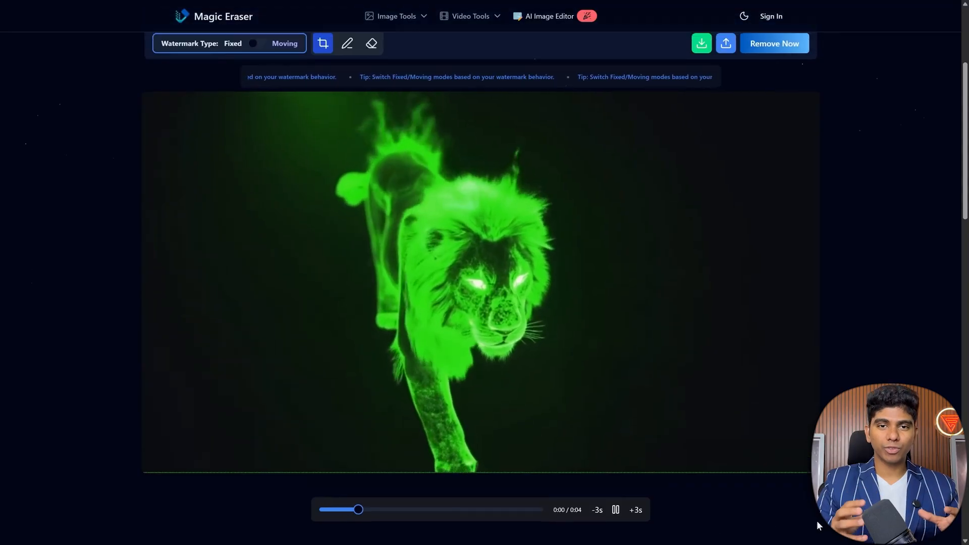